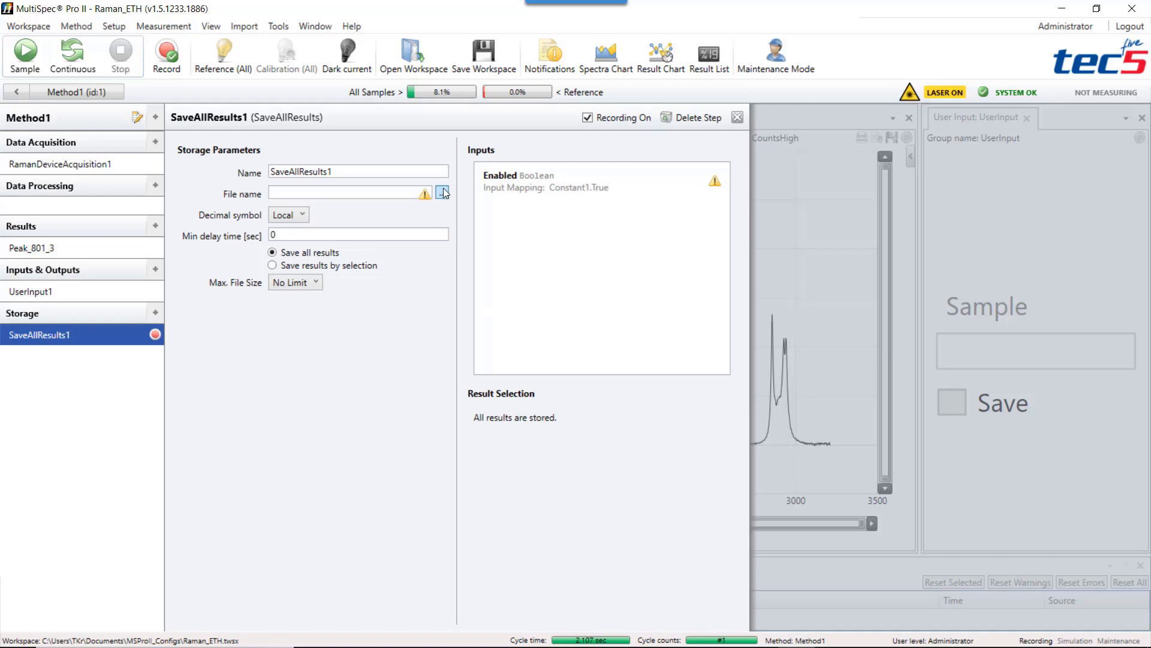
# Preview the SaveAllResults file dialog, entering 'Results' as the file name.
pyautogui.click(442, 192)
pyautogui.write('Results')
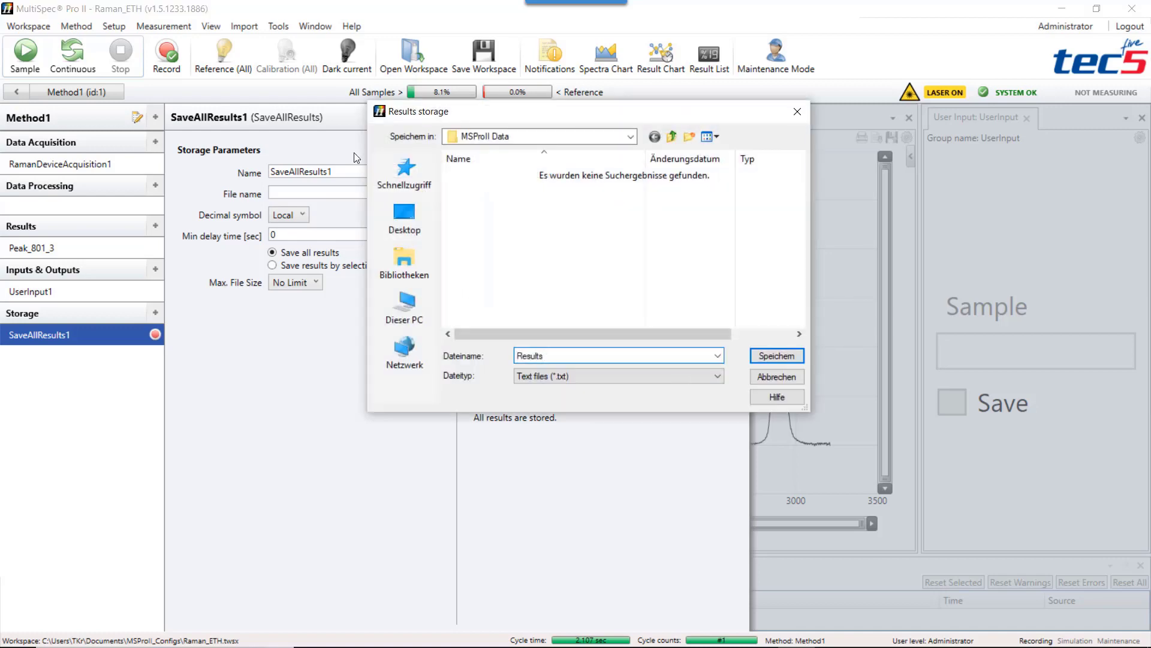
pyautogui.press('Return')
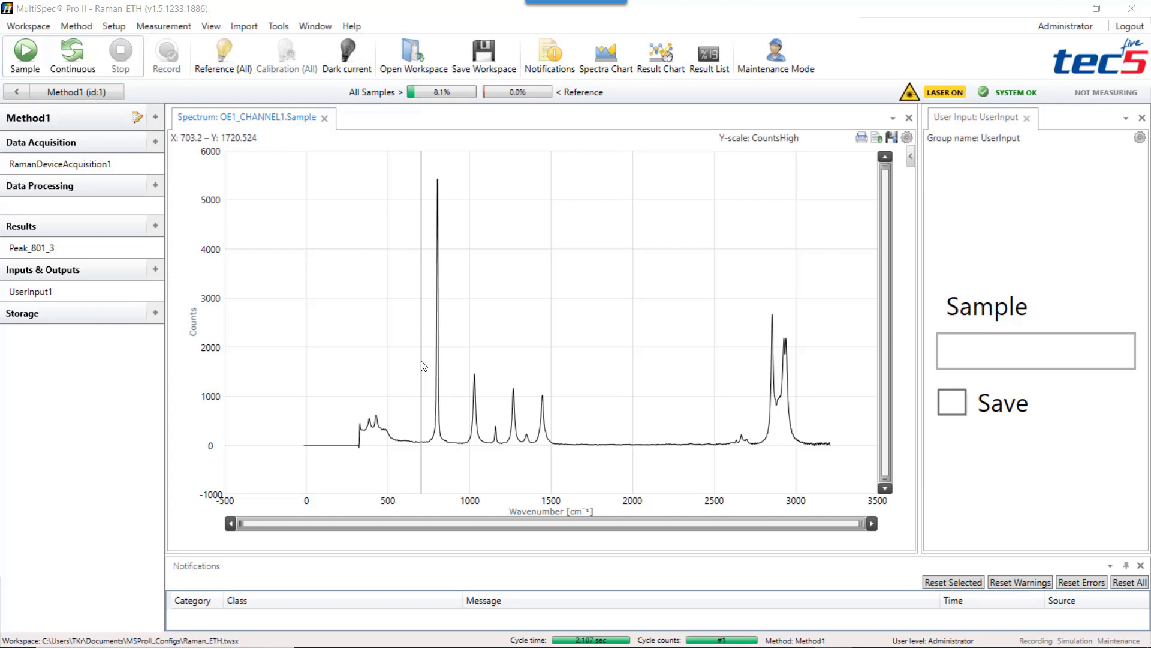
pyautogui.click(36, 248)
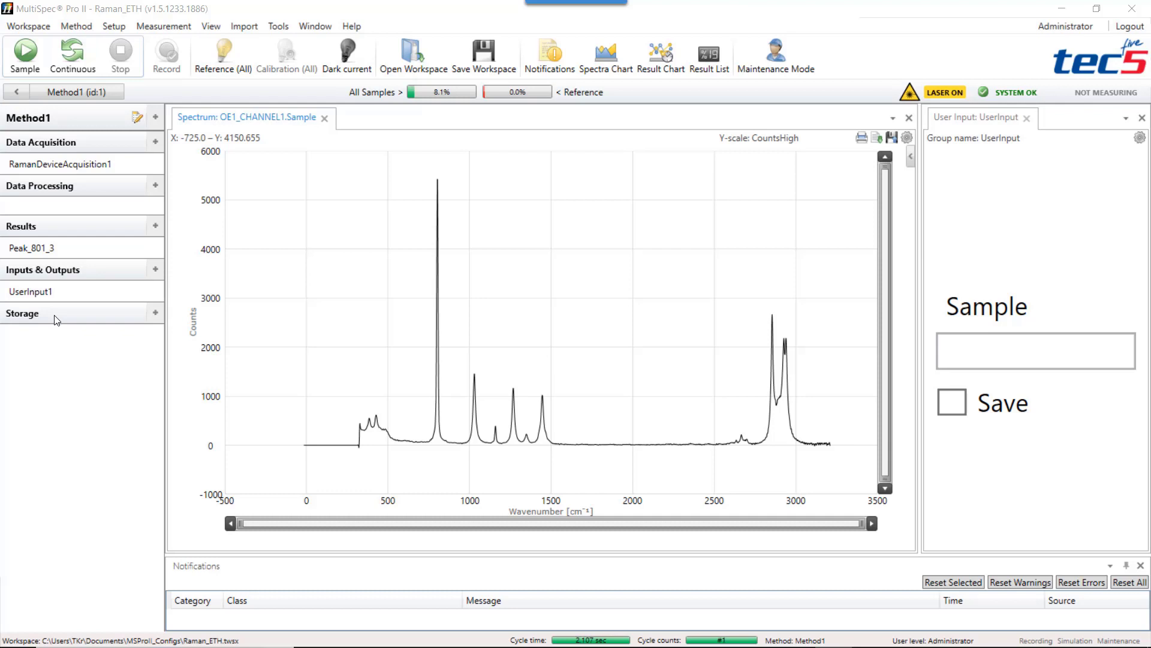
# Add a Save All Results storage step to Method1.
pyautogui.click(154, 311)
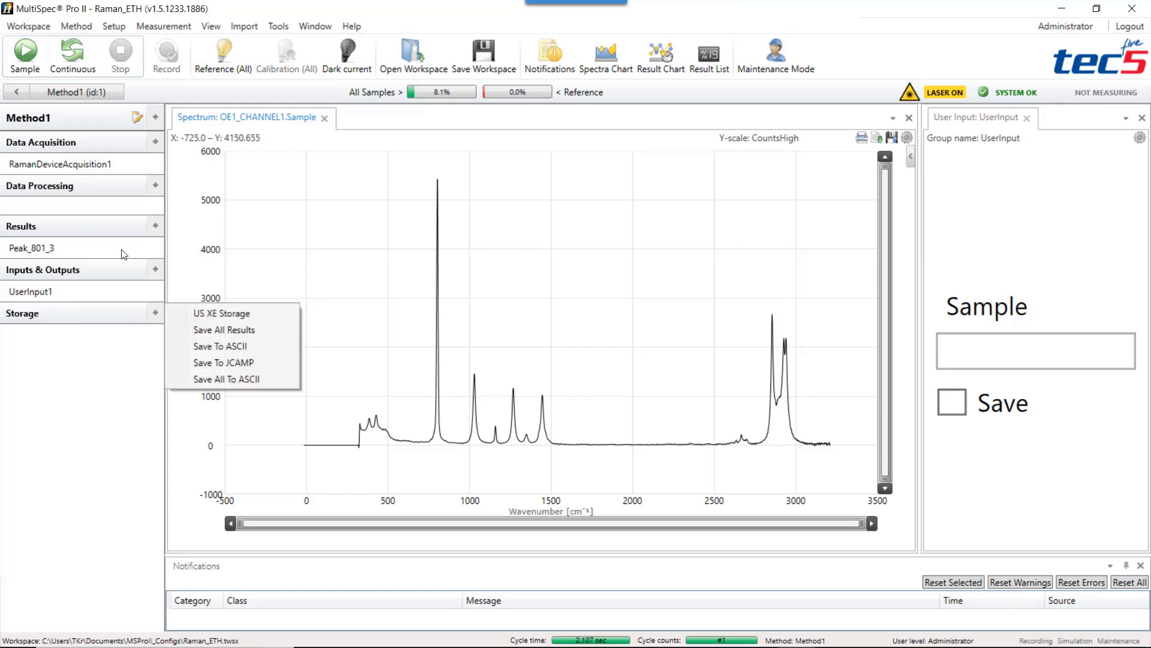
pyautogui.click(228, 330)
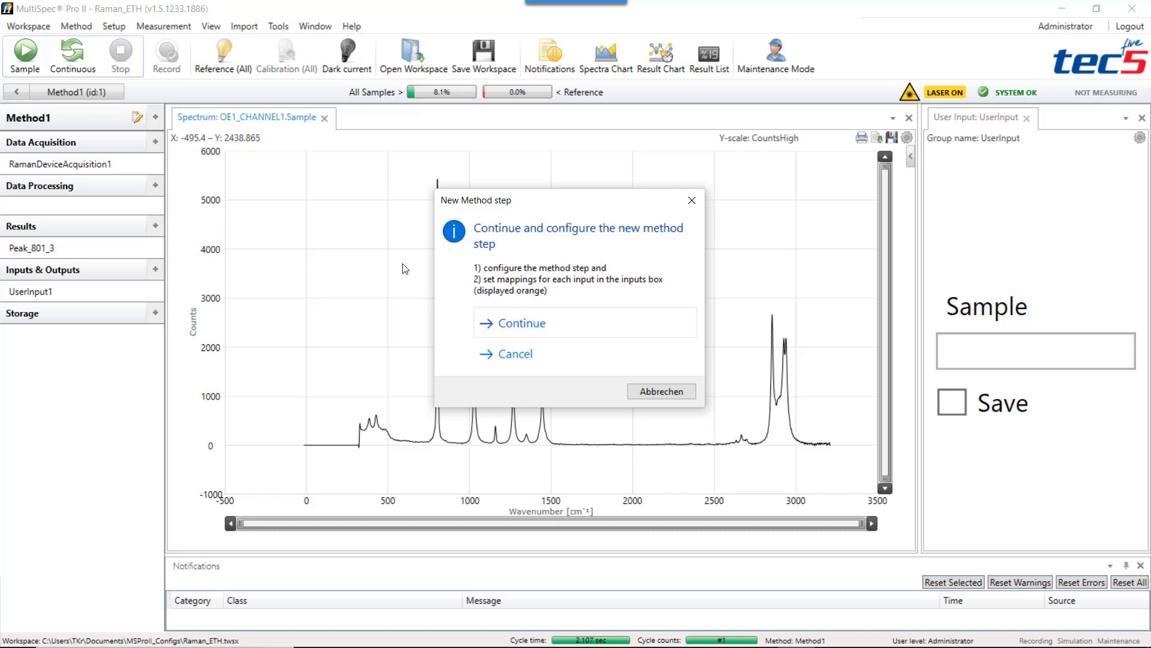
pyautogui.press('Return')
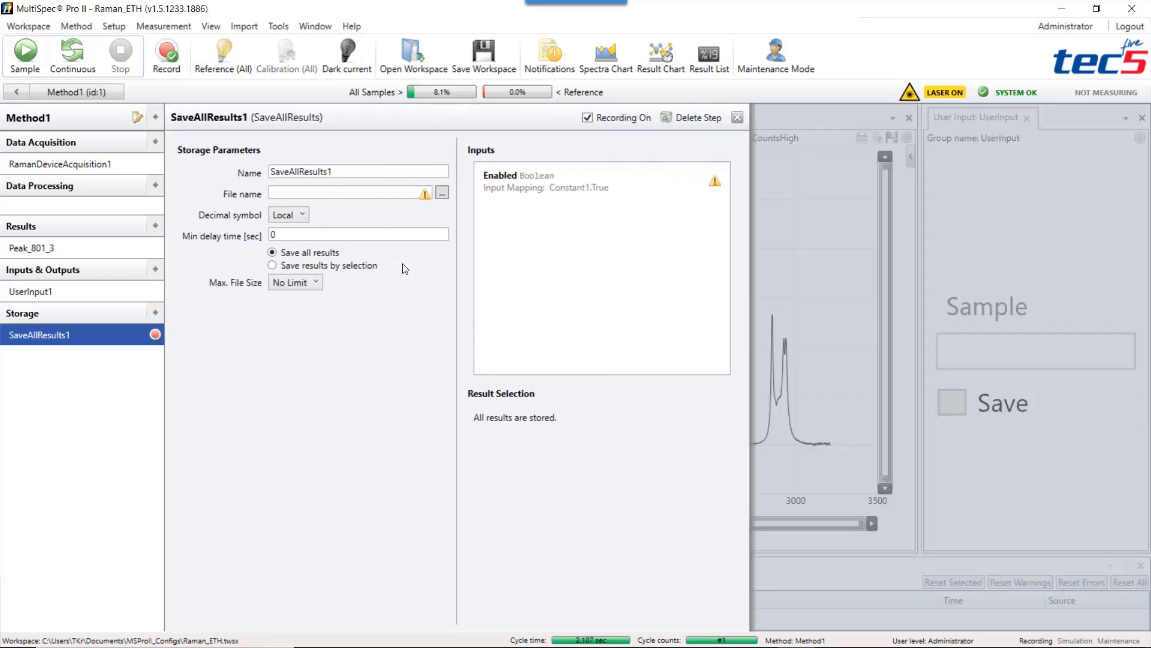
# Set its output file to Results, saved as C:\MSProII Data\Results.txt.
pyautogui.click(442, 193)
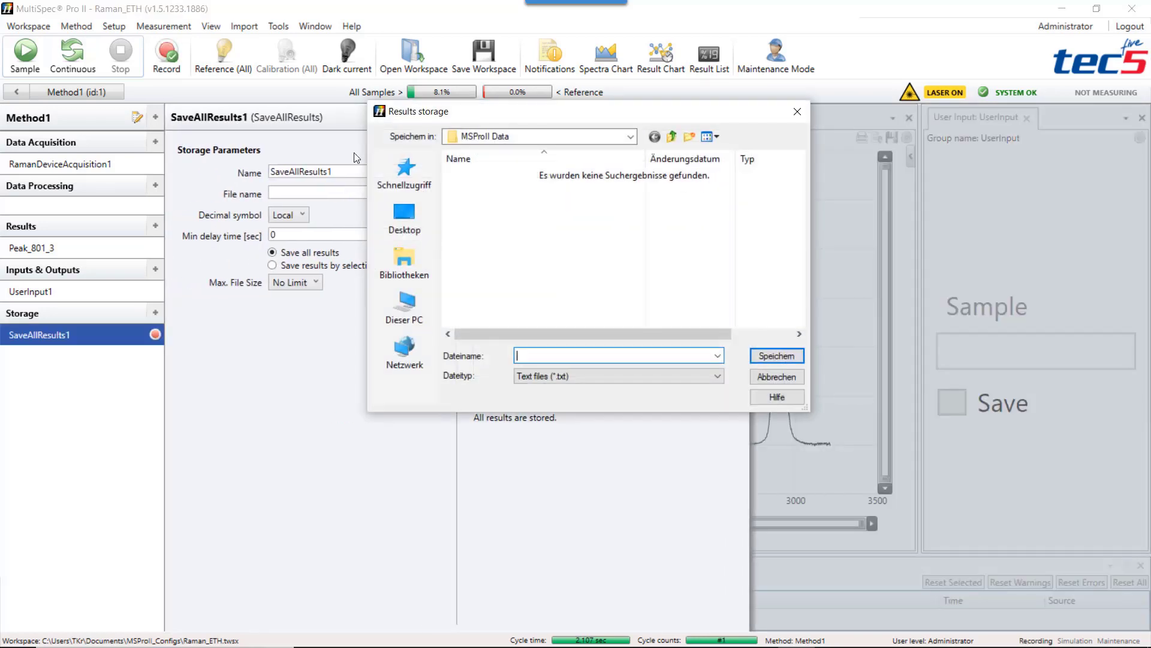
pyautogui.write('Results')
pyautogui.hotkey('ctrl', 'a')
pyautogui.press('Return')
pyautogui.press('Return')
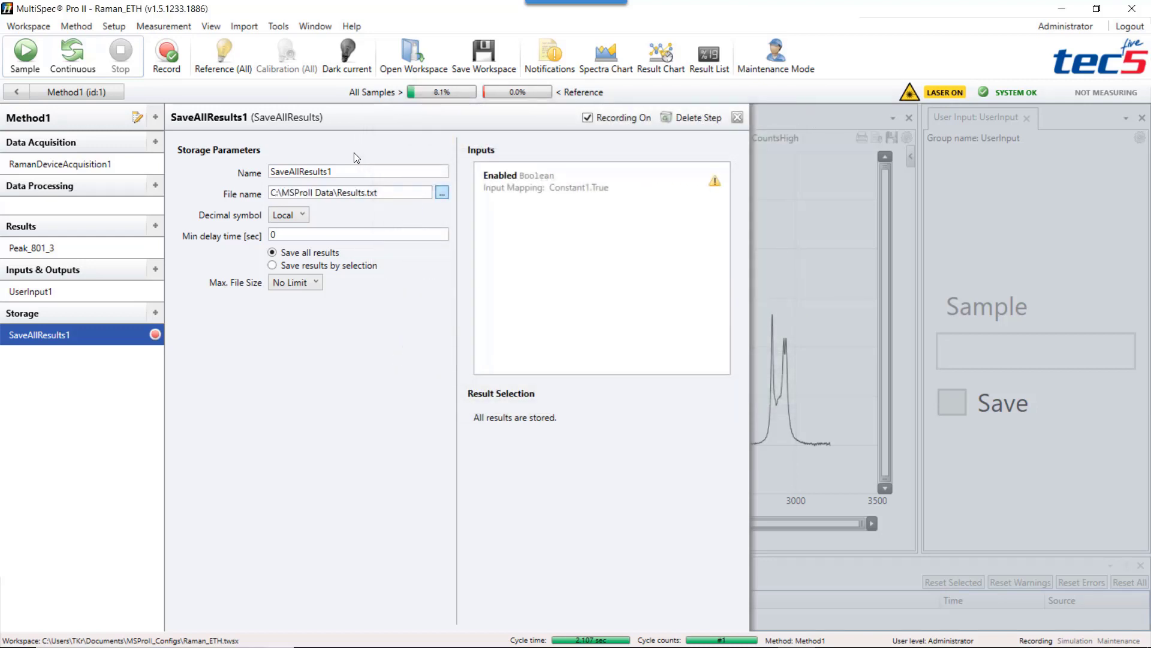
# Start and stop a continuous measurement, then bring up the storage step types list.
pyautogui.click(85, 46)
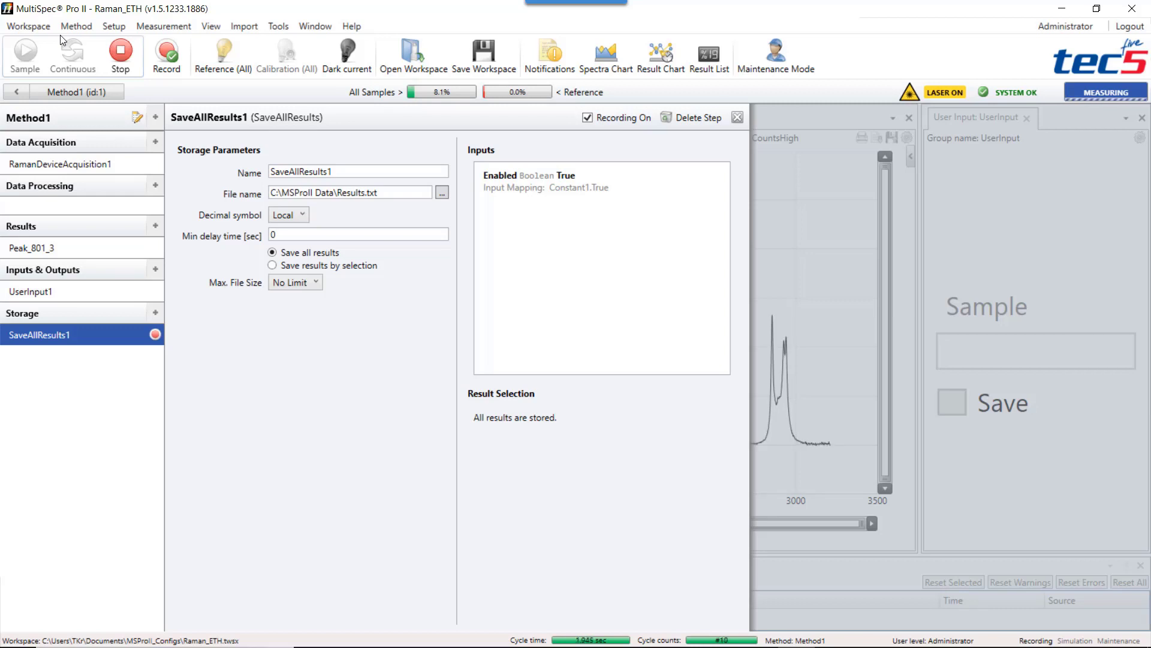
pyautogui.click(99, 52)
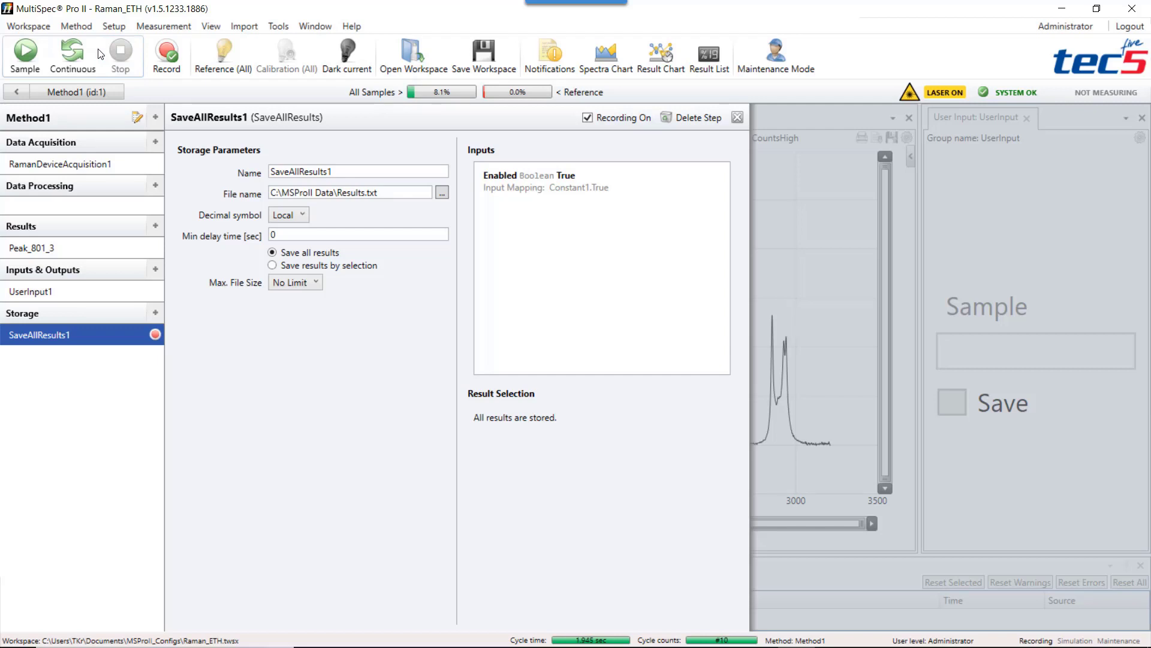
pyautogui.click(156, 312)
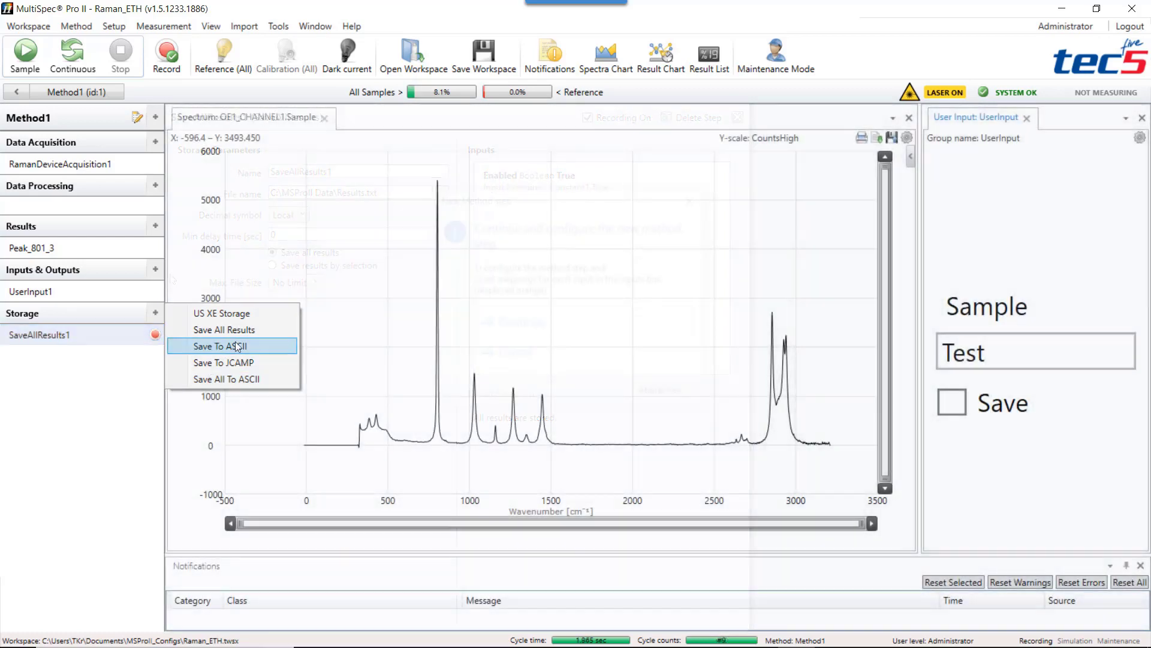
# Add a Save To ASCII step storing into C:\MSProII Data with the title 'Raman'.
pyautogui.click(237, 346)
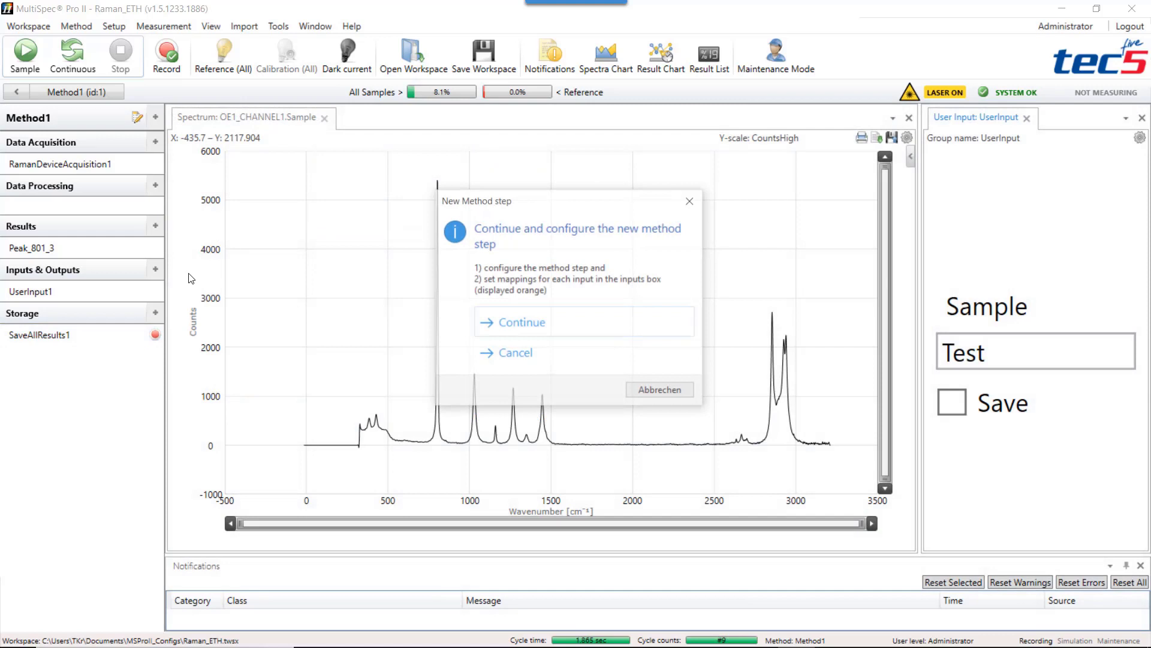
pyautogui.click(507, 332)
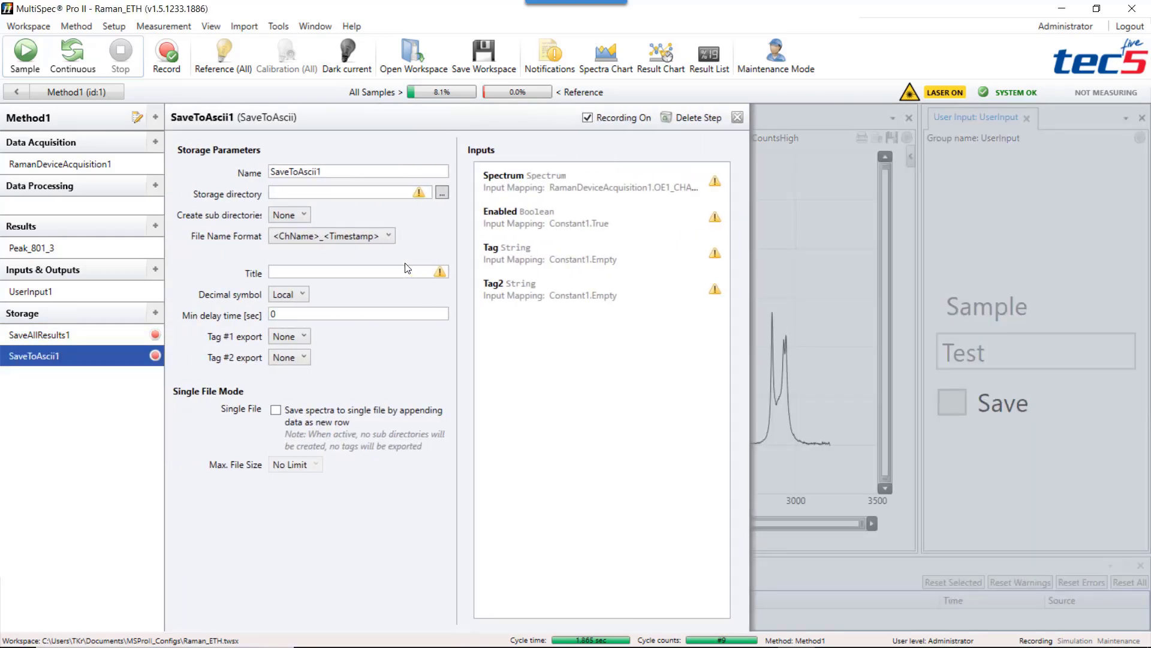
pyautogui.click(442, 193)
pyautogui.click(373, 214)
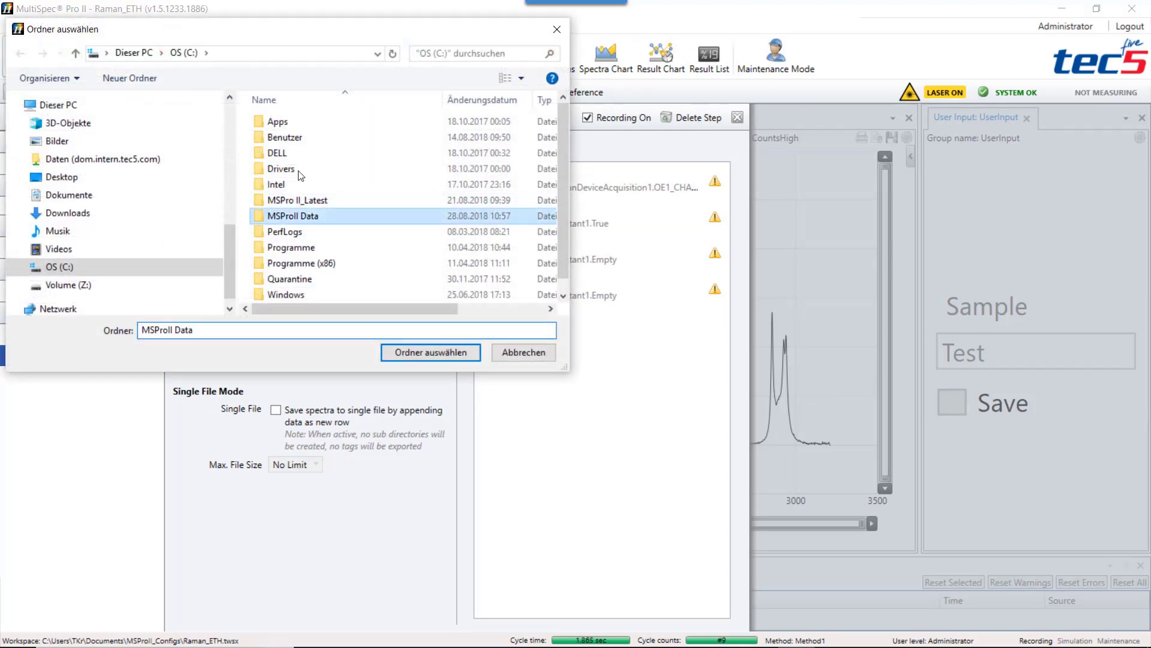
pyautogui.press('Return')
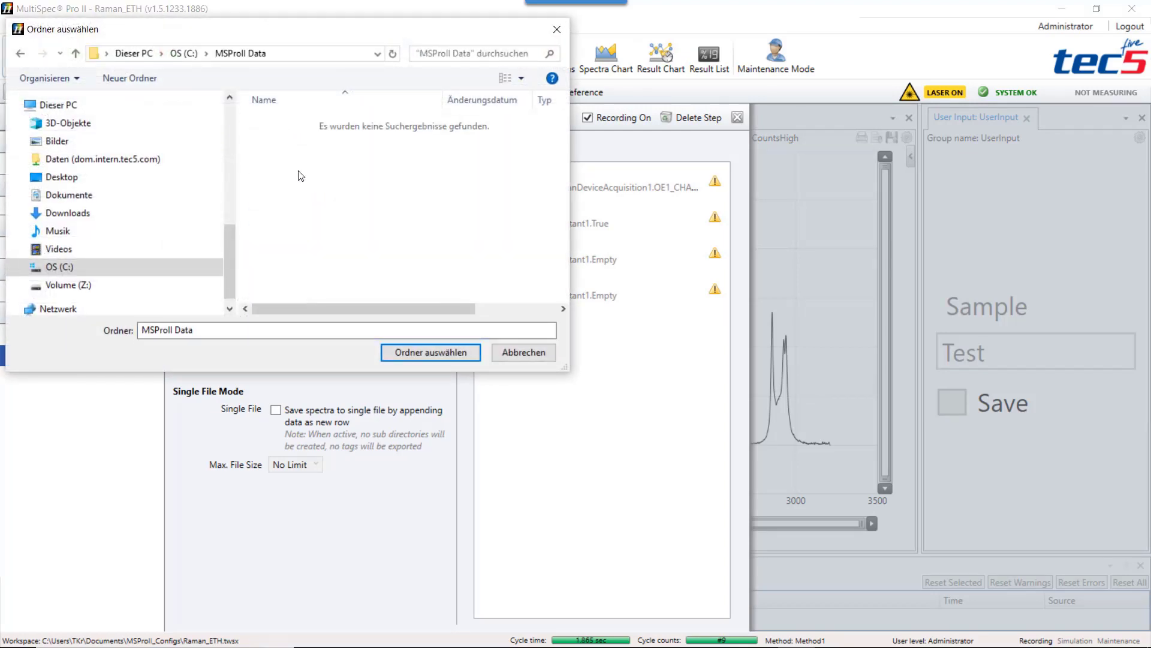
pyautogui.click(415, 355)
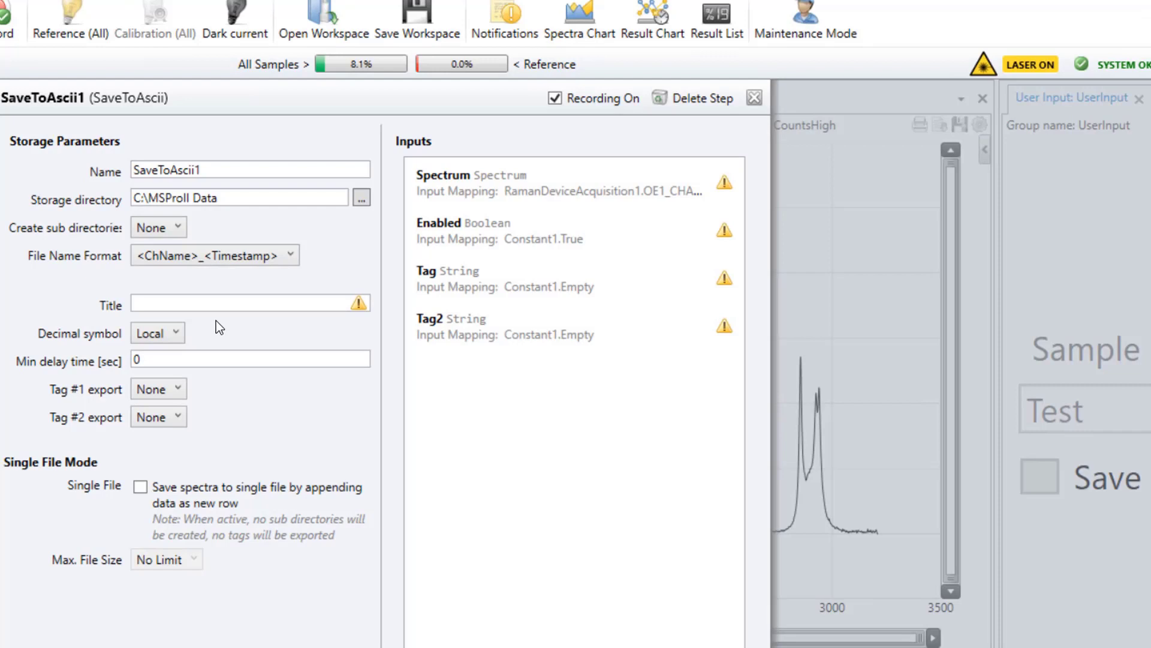
pyautogui.click(287, 302)
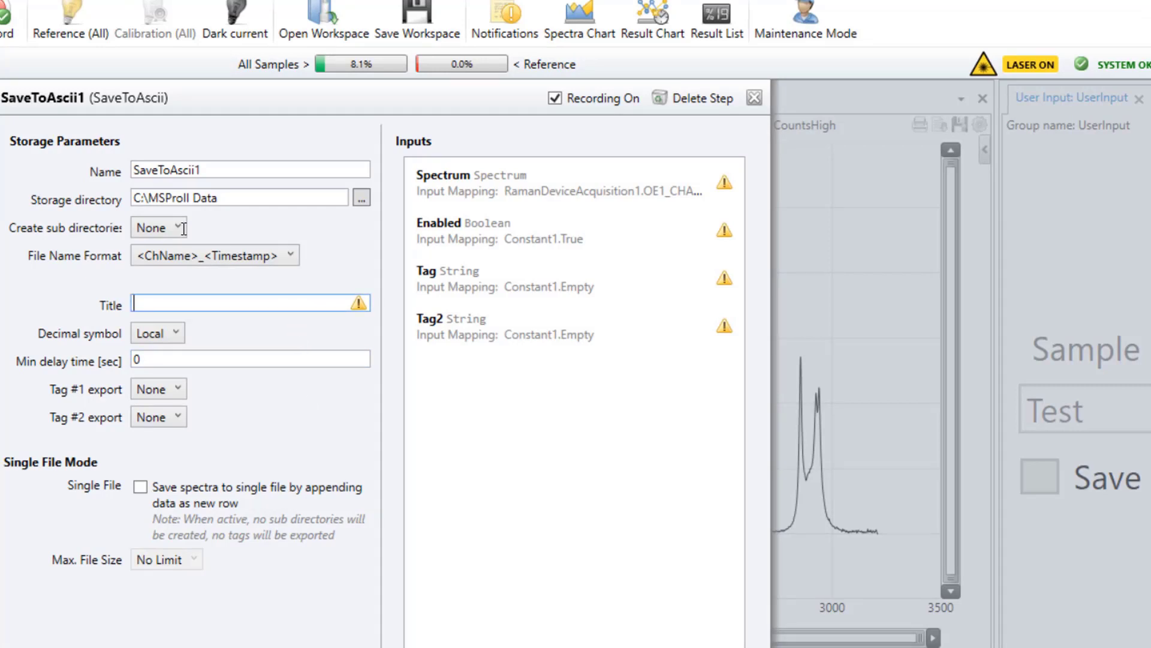
pyautogui.write('Raman')
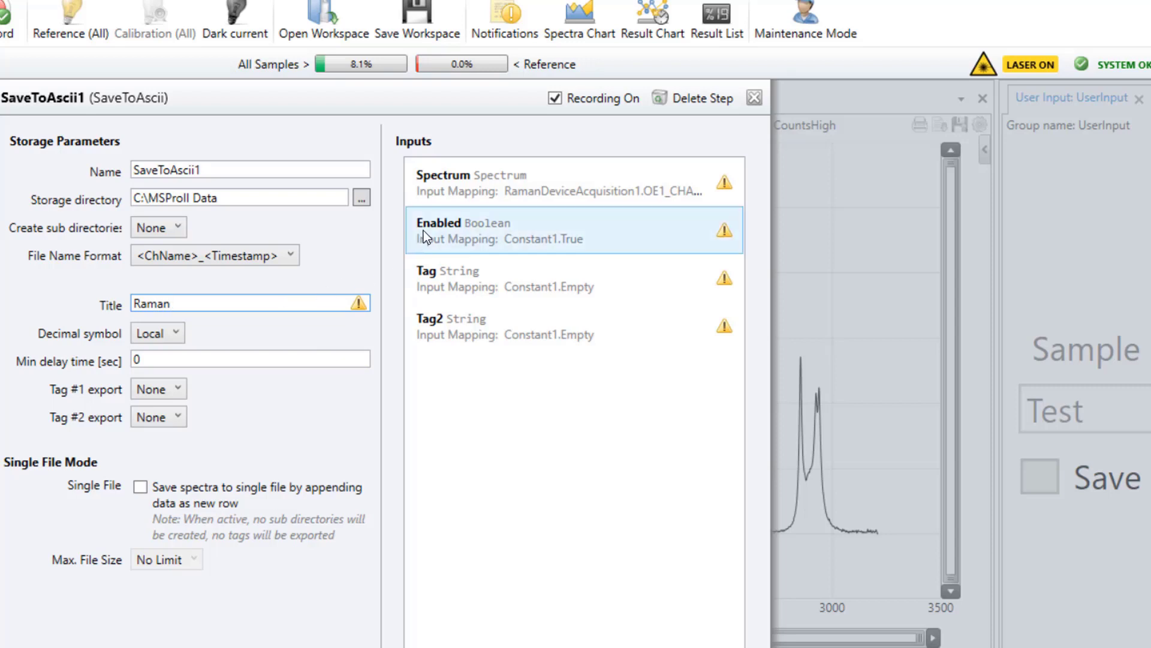
# Map SaveToAscii1's Spectrum input to RamanDeviceAcquisition1 > OE1_CHANNEL1 > Sample (SpectrumItem).
pyautogui.click(477, 180)
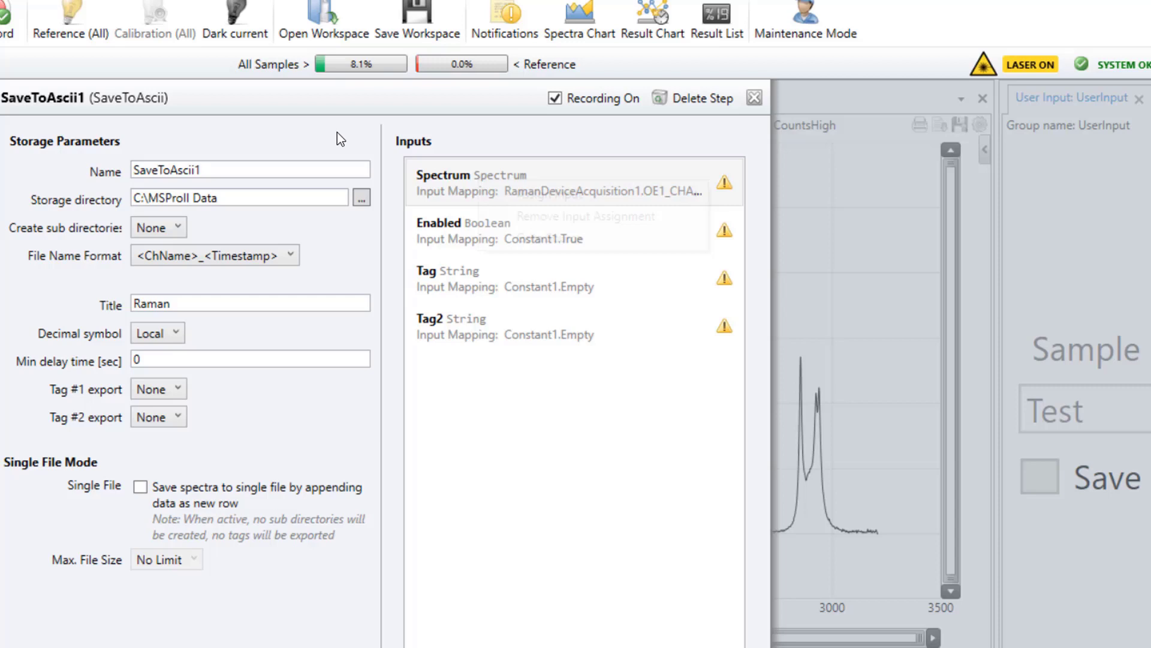
pyautogui.moveTo(527, 198)
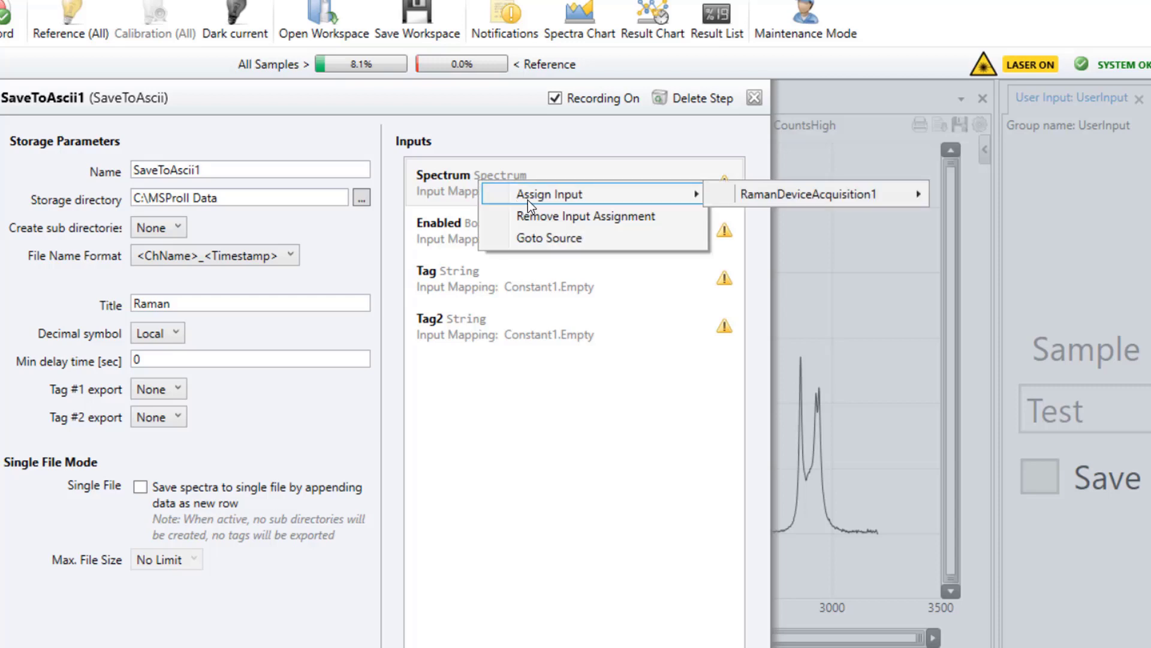
pyautogui.moveTo(772, 194)
pyautogui.moveTo(1003, 195)
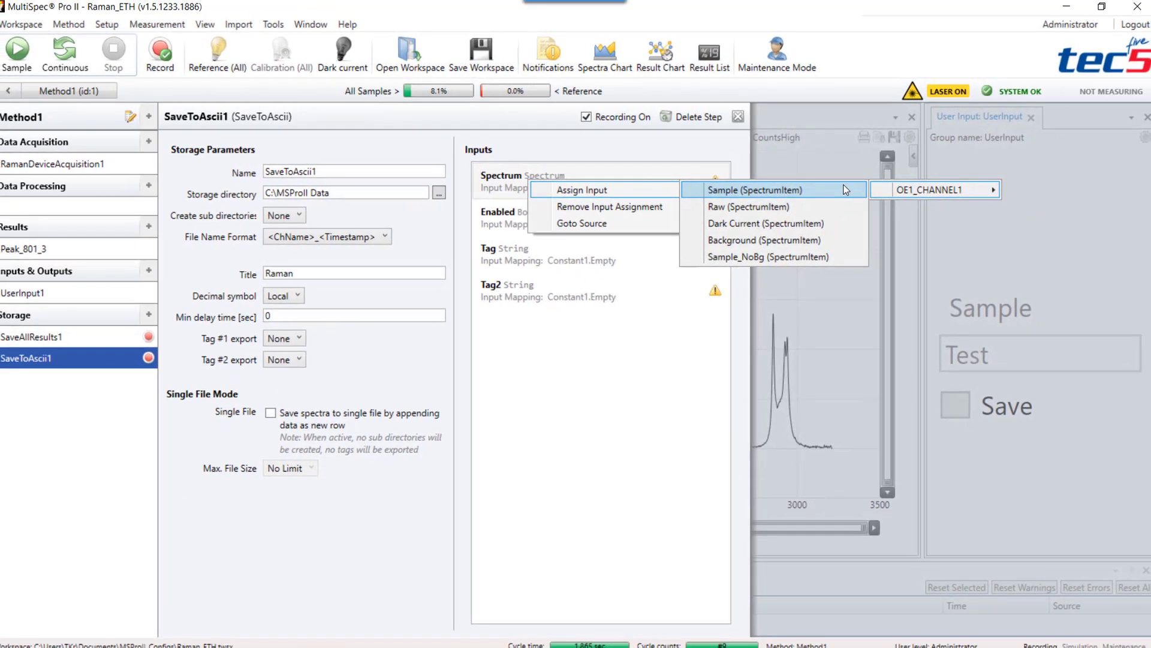
pyautogui.click(845, 190)
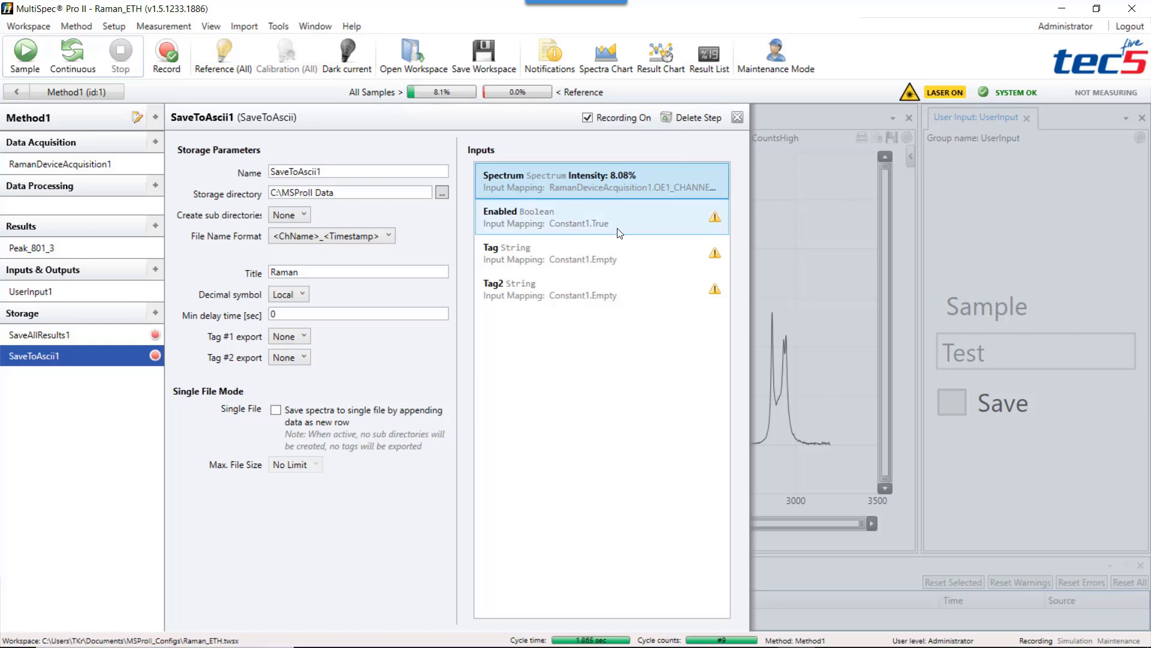
# Run a measurement, then enable Single File mode so spectra append as new rows.
pyautogui.click(52, 51)
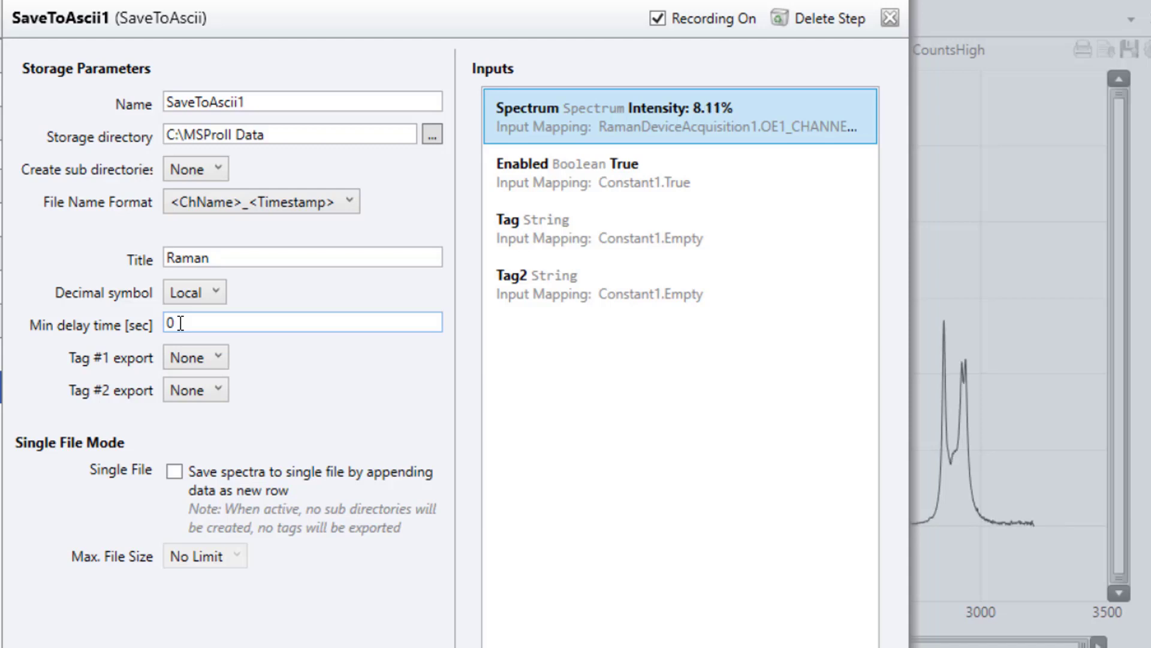
pyautogui.click(173, 471)
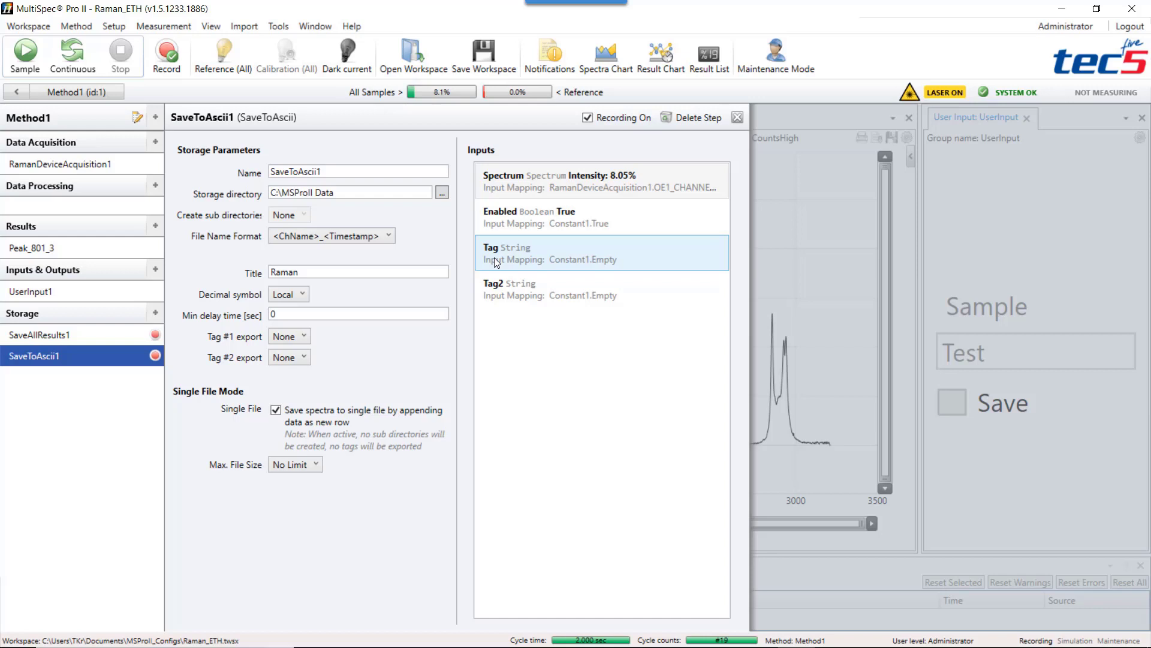
# Map the Tag input to UserInput1 > UserInput > Sample (StringItem).
pyautogui.rightClick(494, 259)
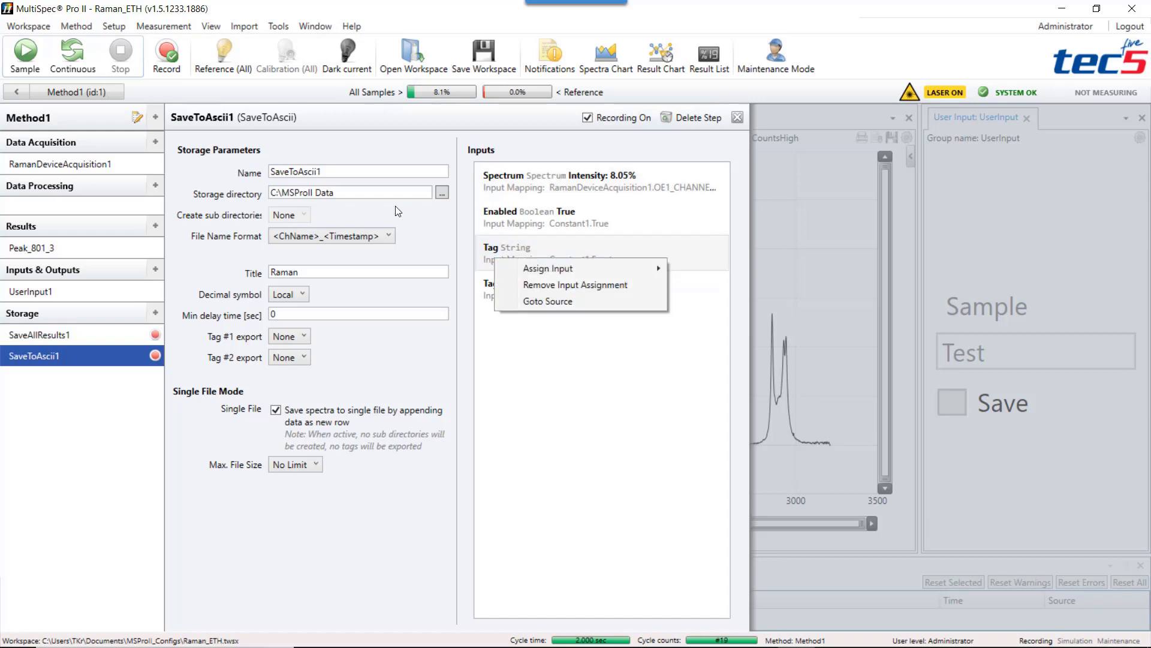
pyautogui.moveTo(519, 268)
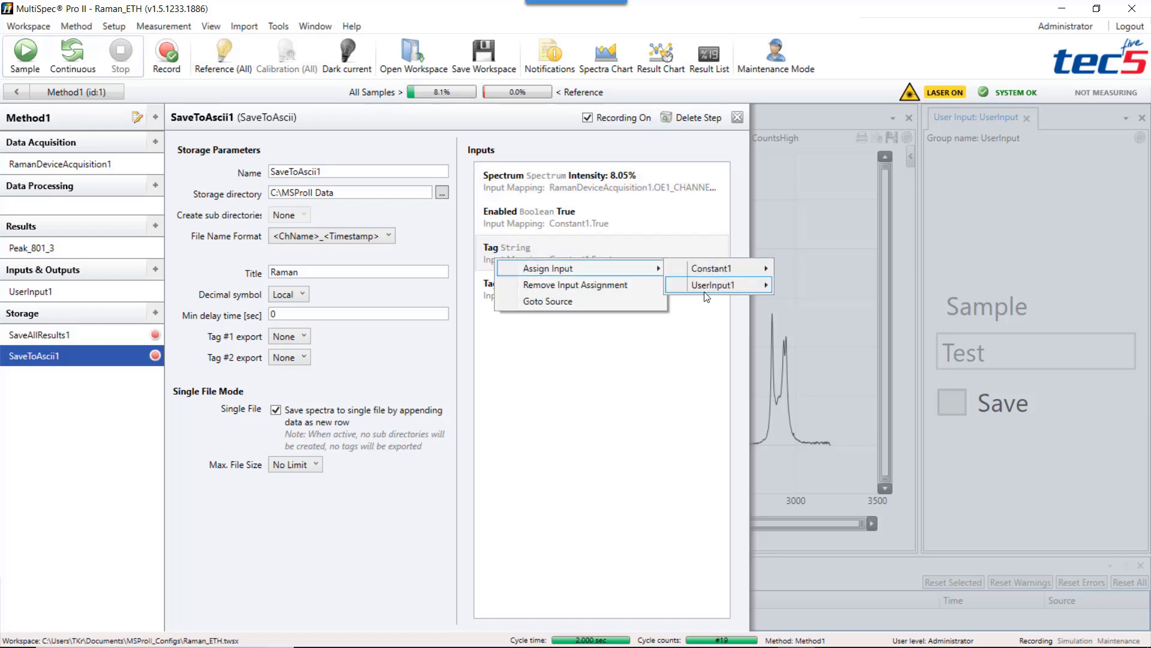
pyautogui.moveTo(705, 291)
pyautogui.moveTo(817, 289)
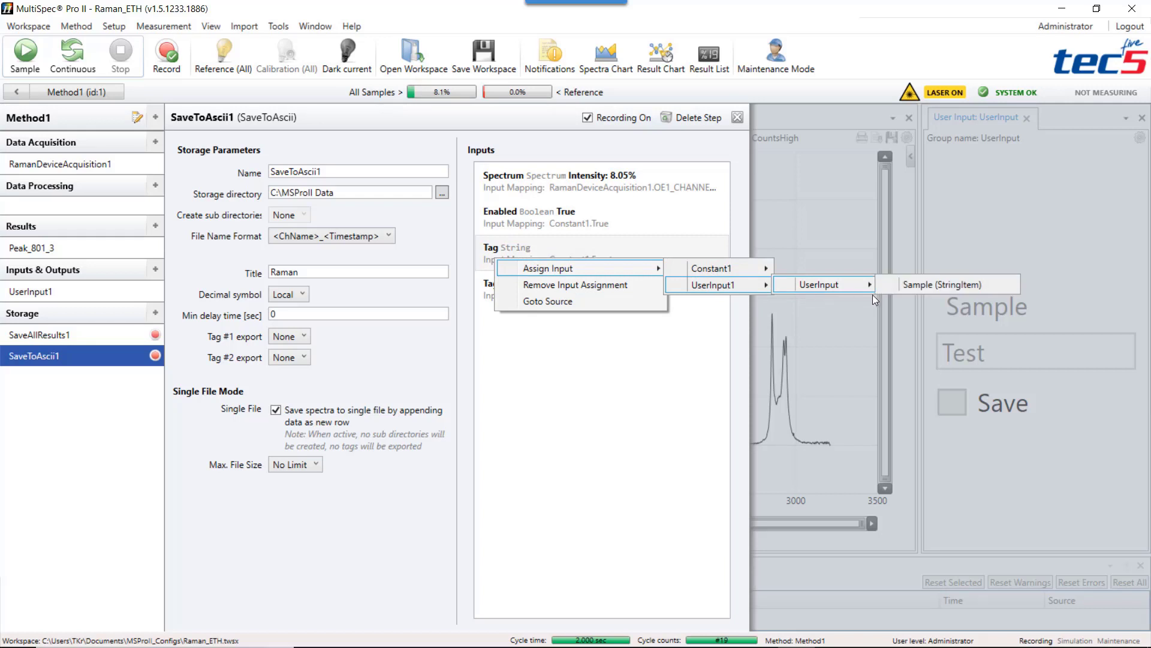
pyautogui.click(898, 288)
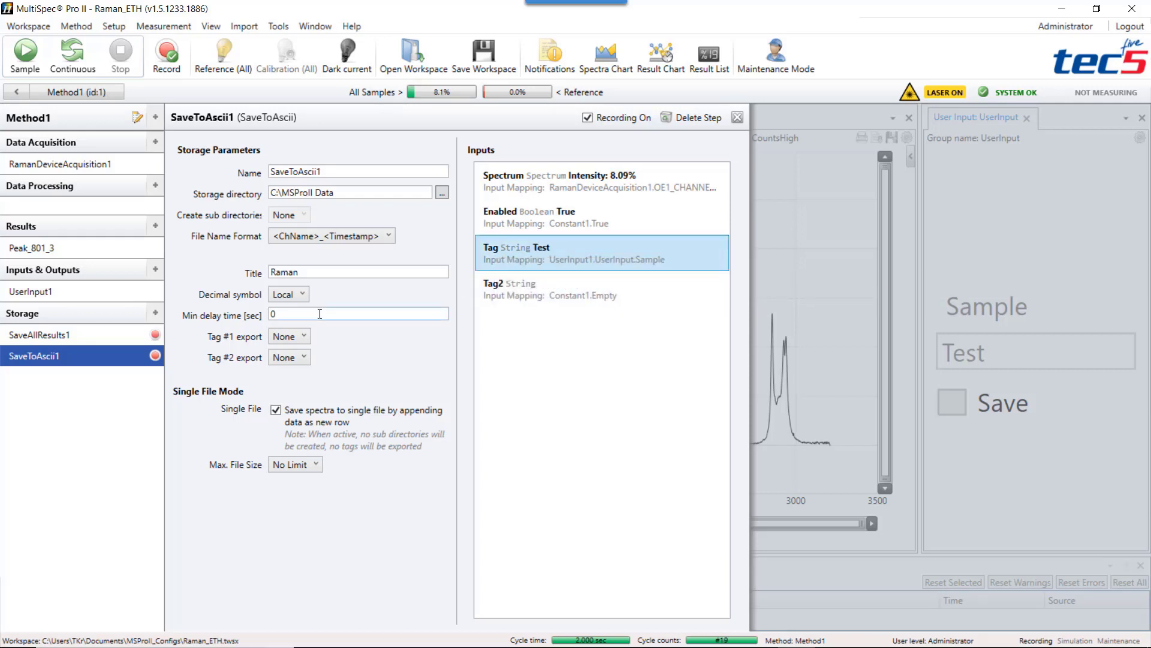
# Export Tag #1 as a New Column and start continuous measurement.
pyautogui.click(304, 337)
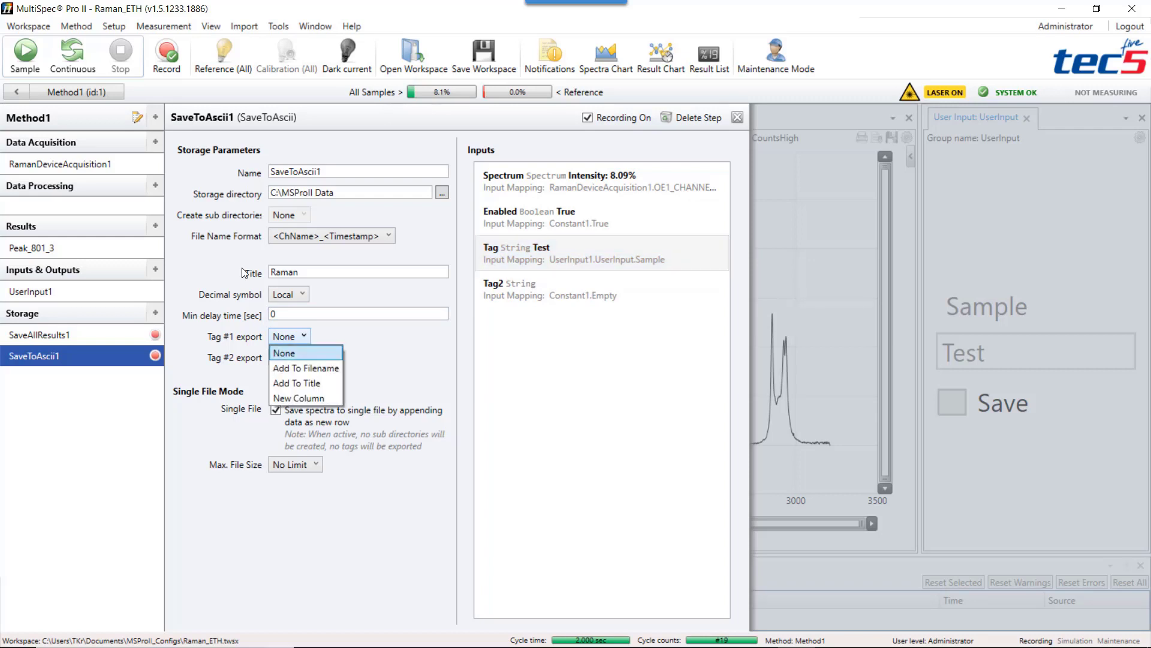
pyautogui.click(306, 398)
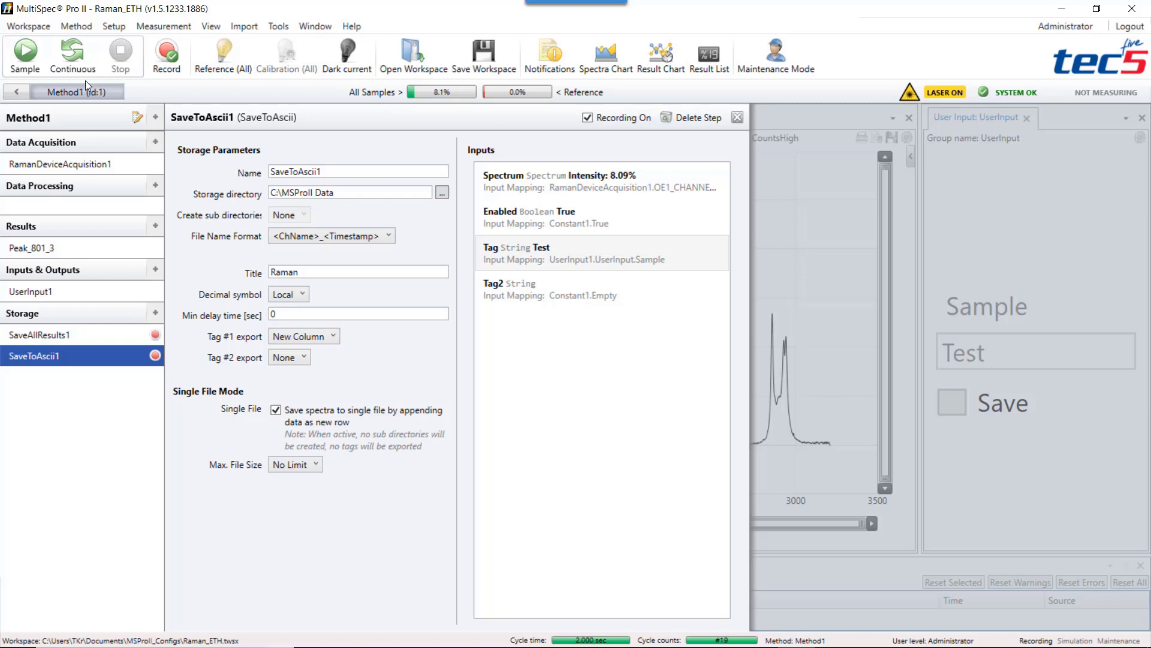
pyautogui.click(61, 40)
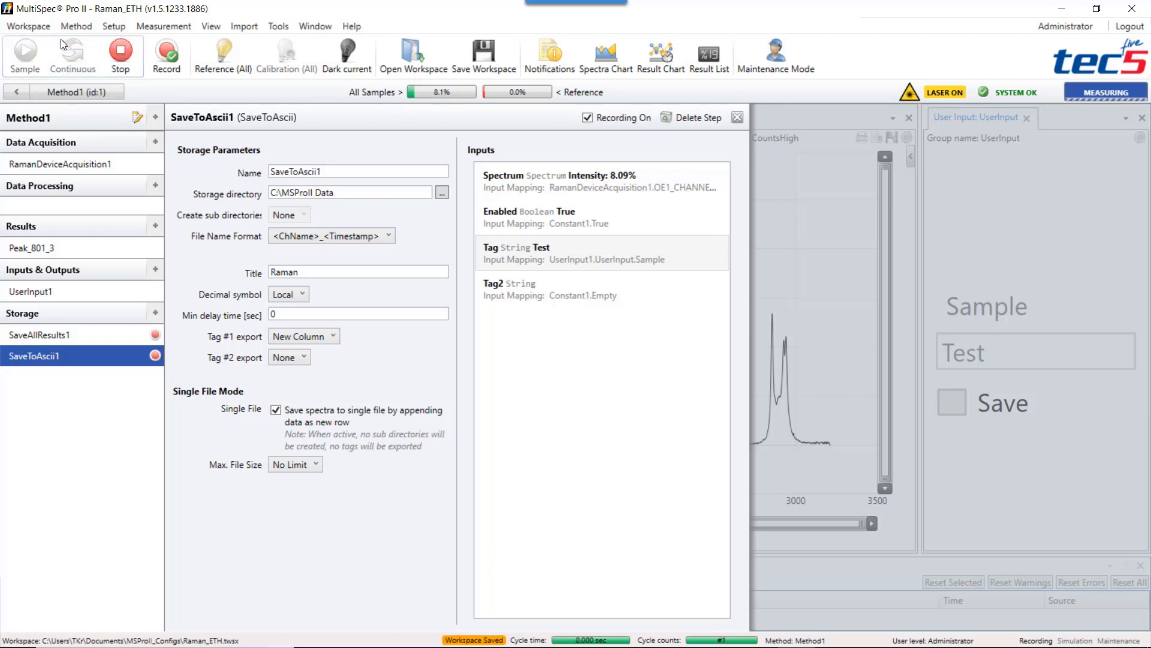